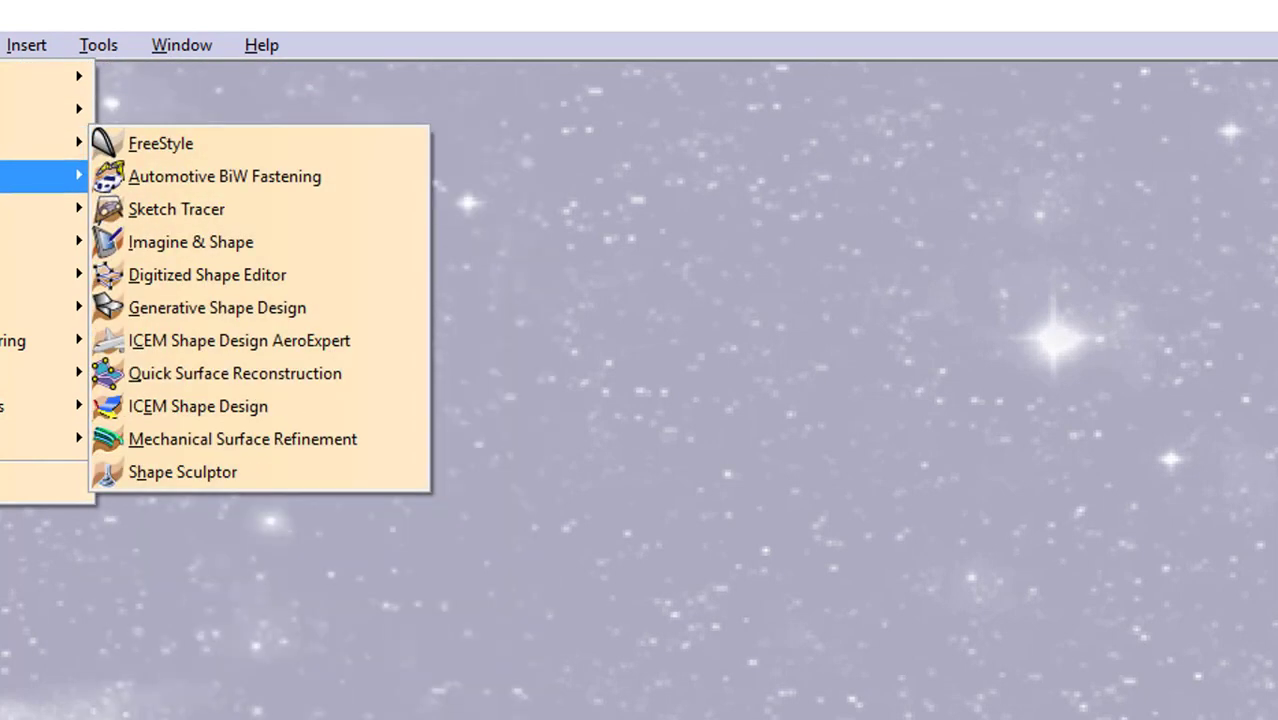
Browse the Start menu's Analysis, Plant, DMU and Infrastructure categories, ending on Mechanical Design.
mouse_move(40, 176)
mouse_move(40, 209)
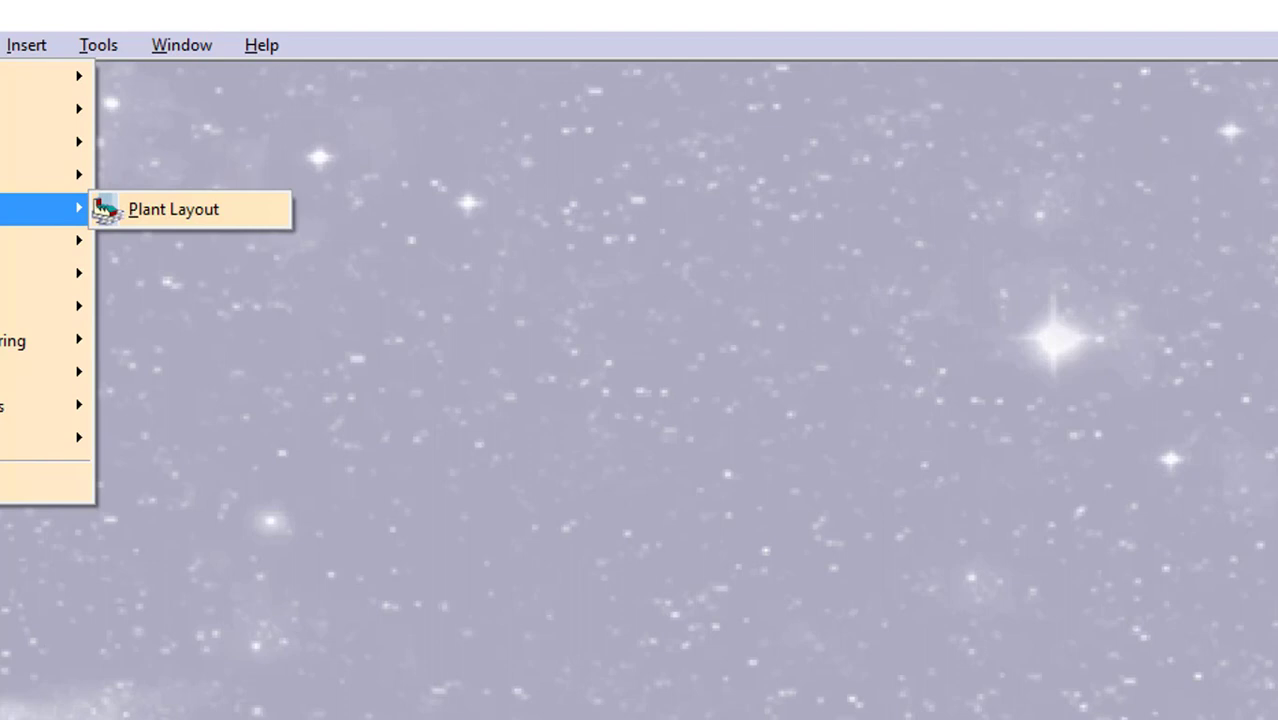
mouse_move(40, 242)
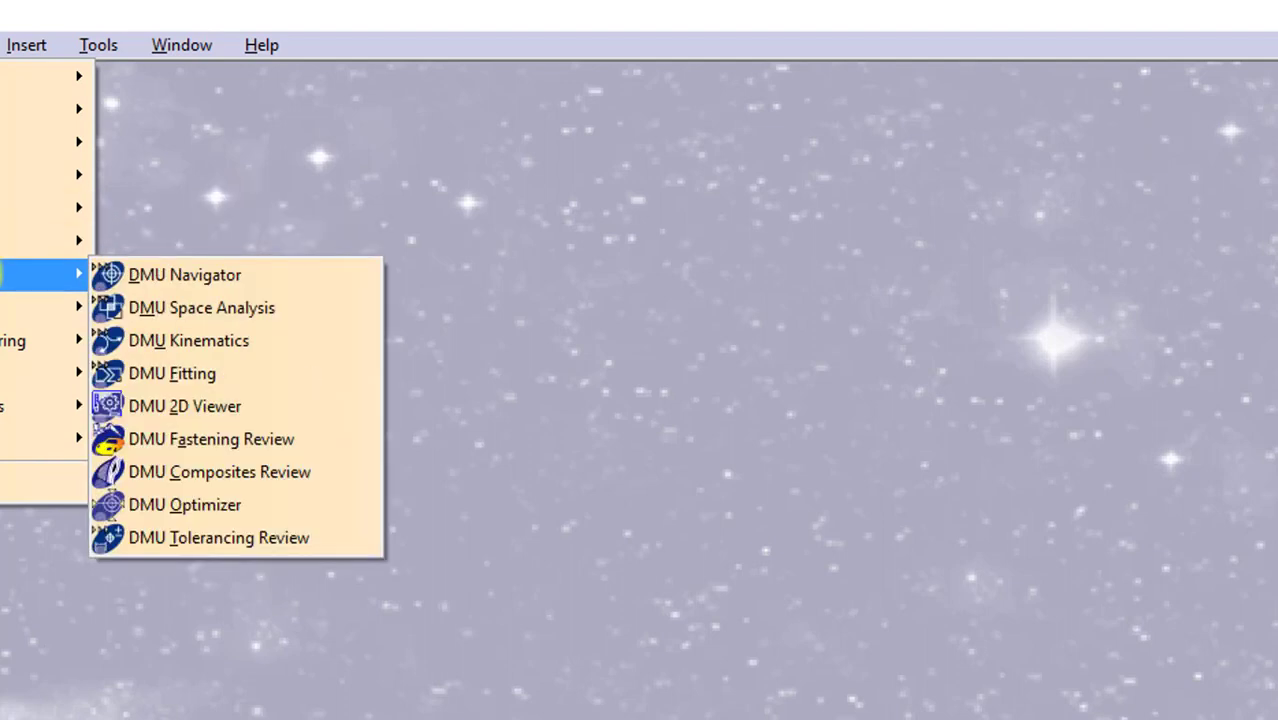
mouse_move(40, 340)
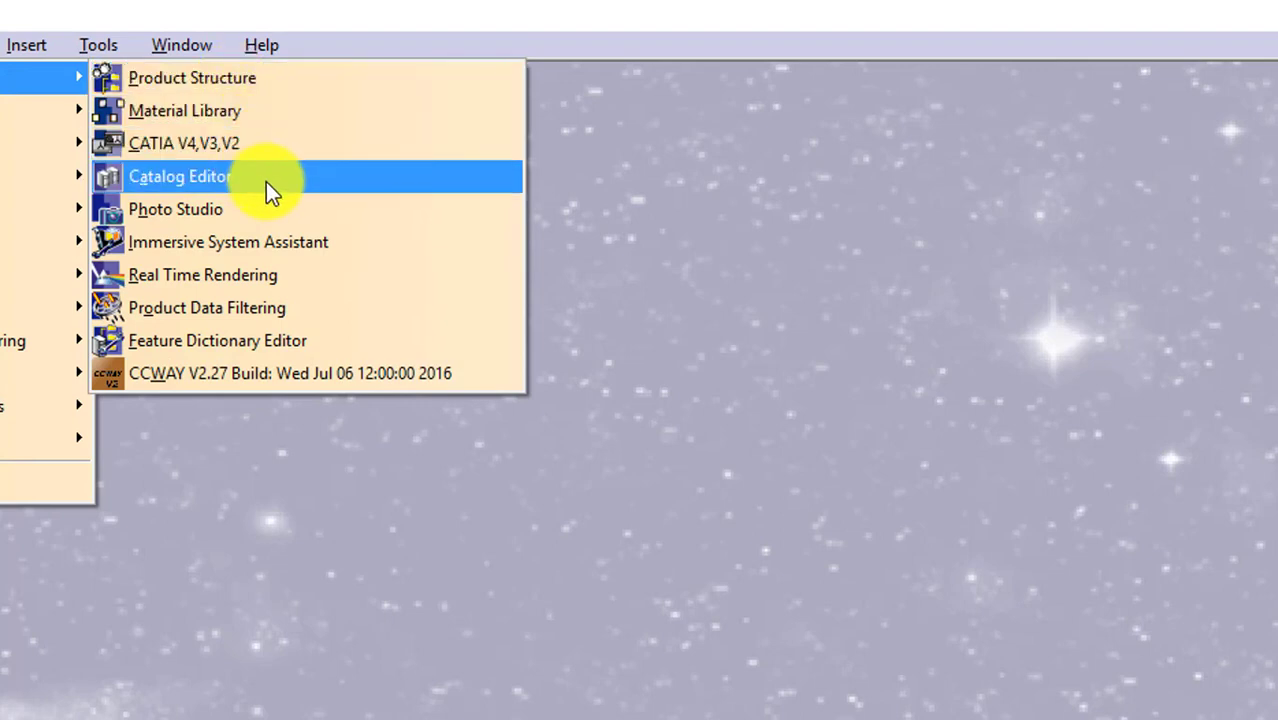
mouse_move(40, 110)
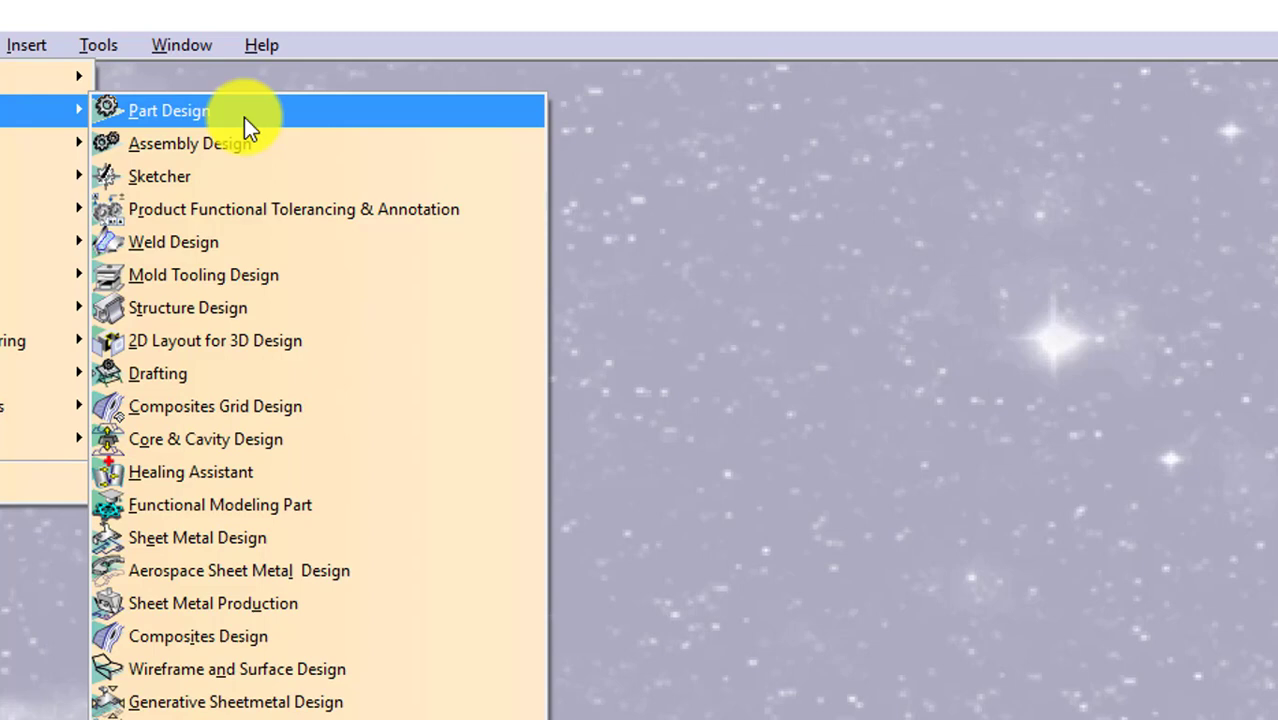
Start a new Part Design part named Part1, leaving hybrid design and geometrical sets unchecked.
left_click(307, 117)
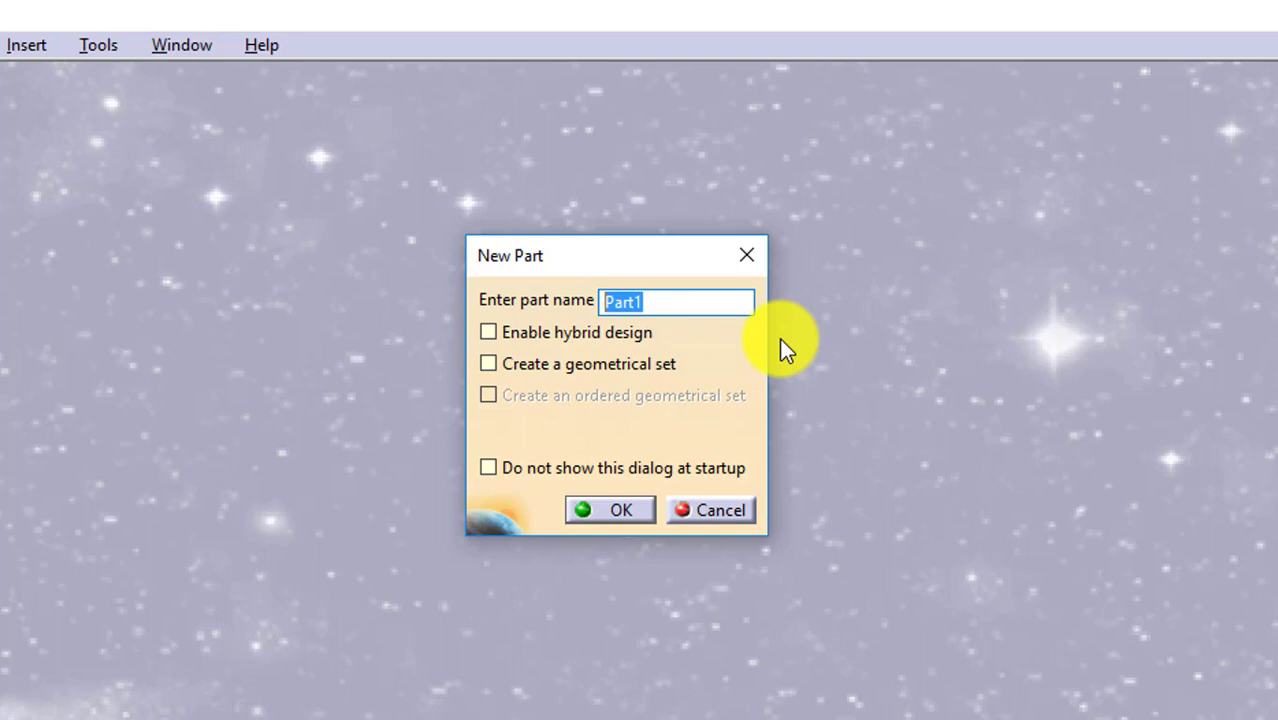
key("BackSpace")
type("Part")
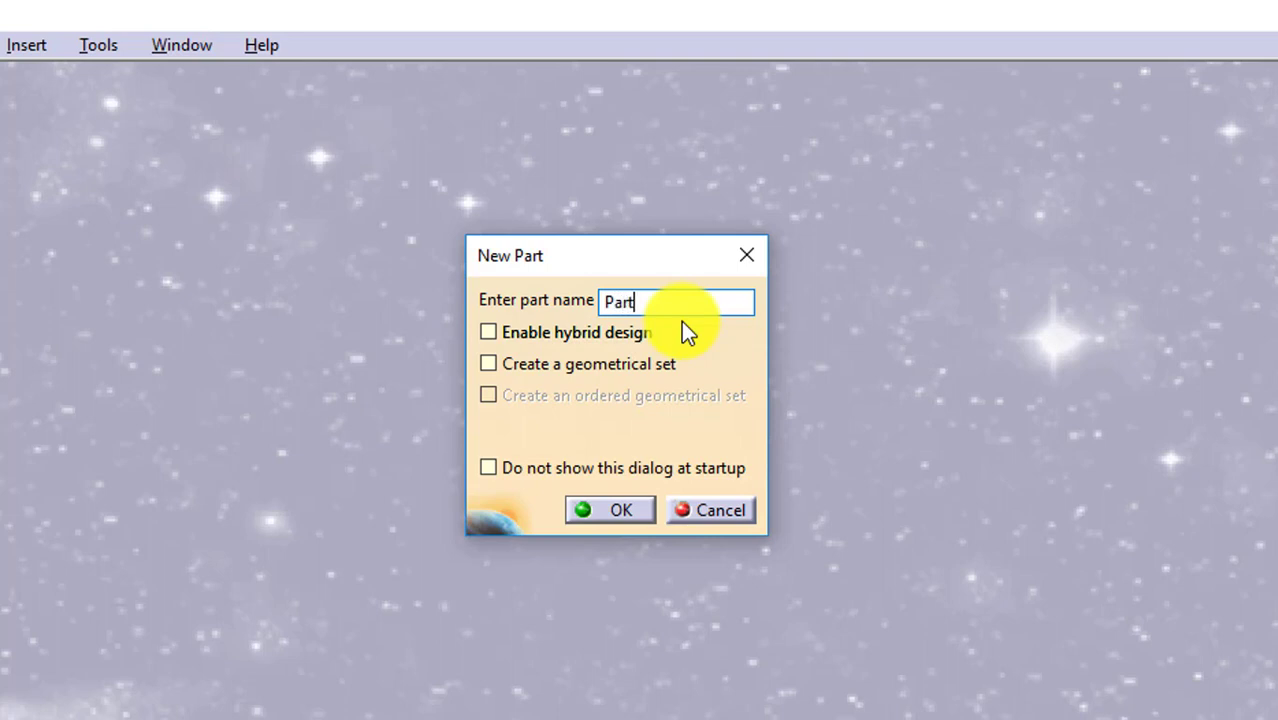
type("1")
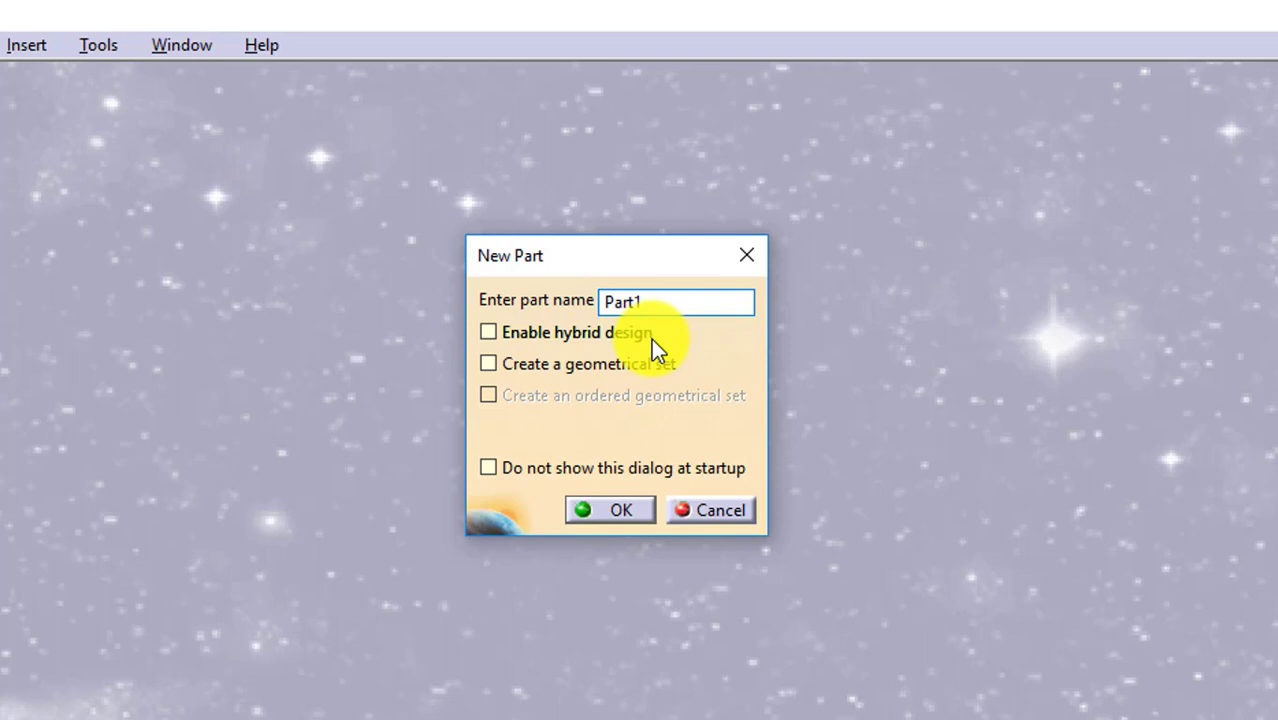
mouse_move(652, 340)
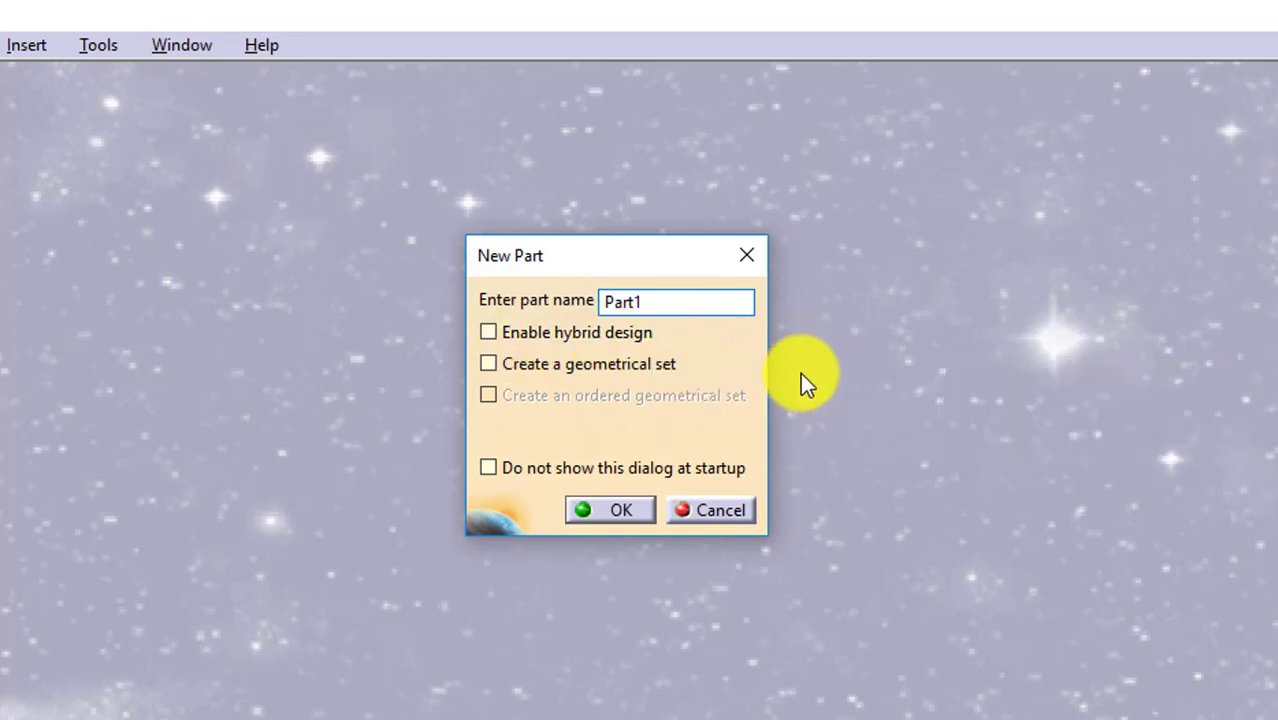
mouse_move(617, 377)
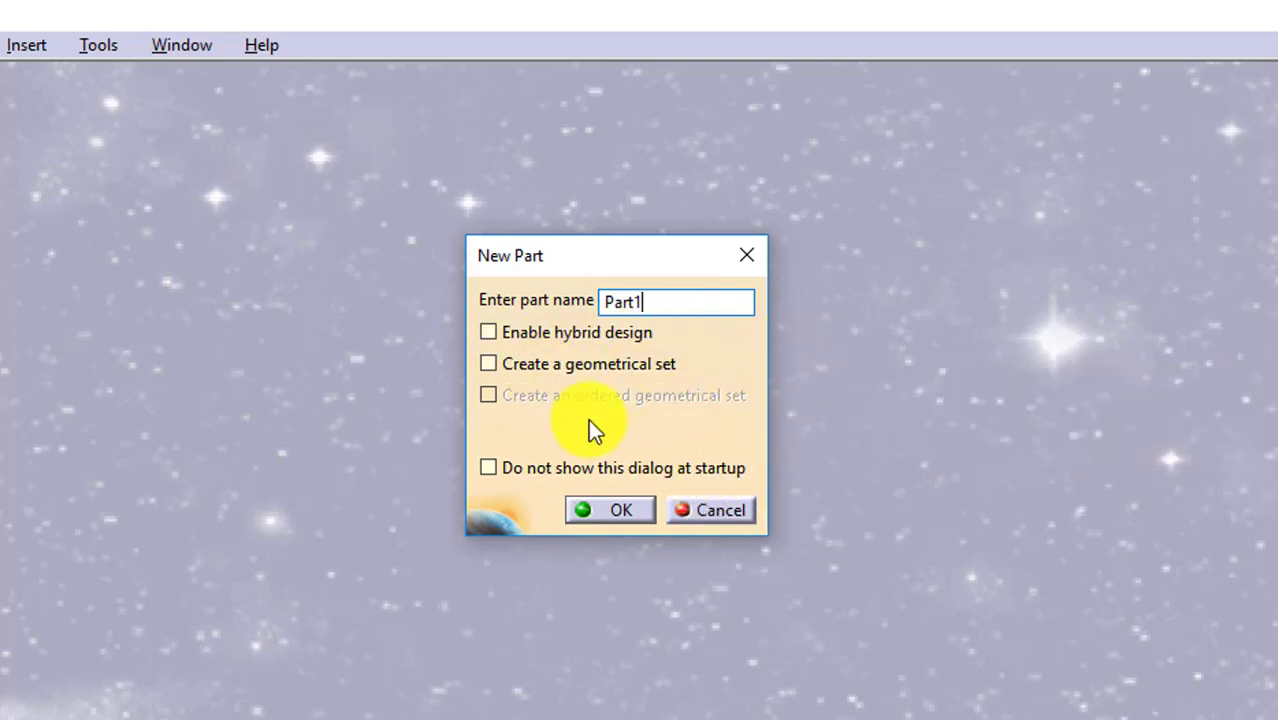
mouse_move(530, 402)
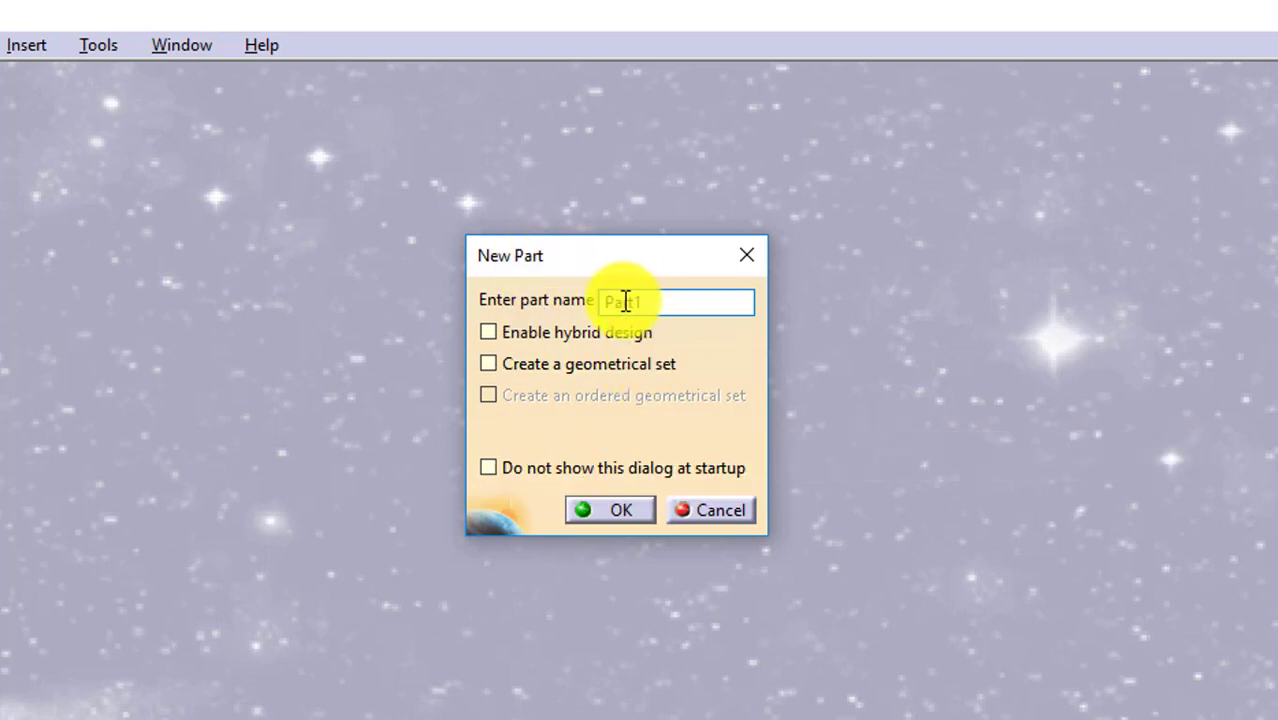
Create the blank Part1 document and select its xy, yz and zx planes in turn.
left_click(615, 510)
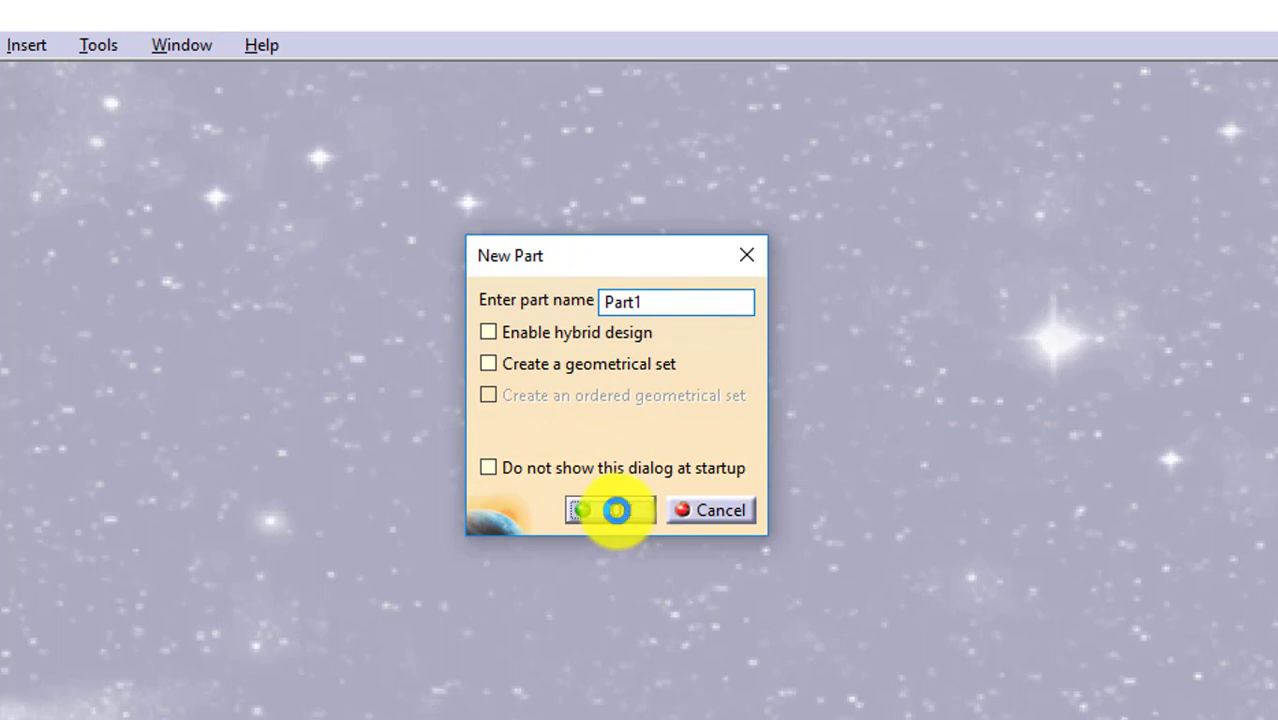
left_click(617, 510)
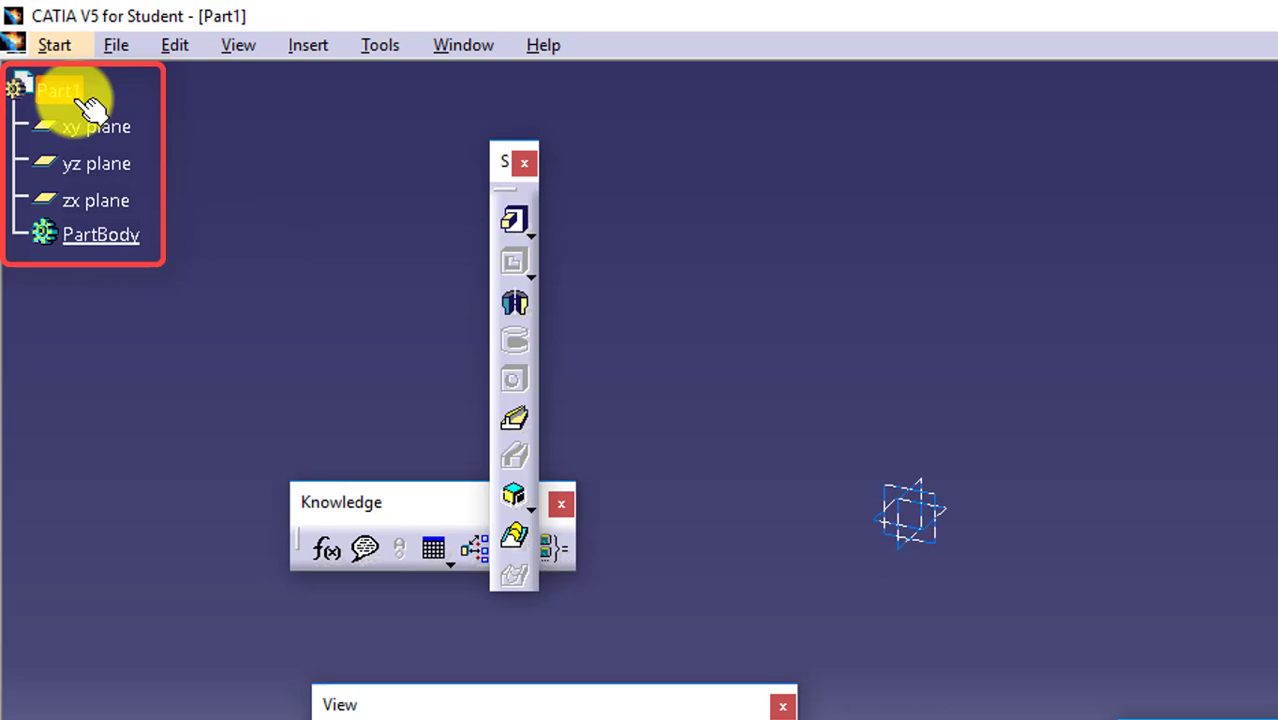
left_click(118, 127)
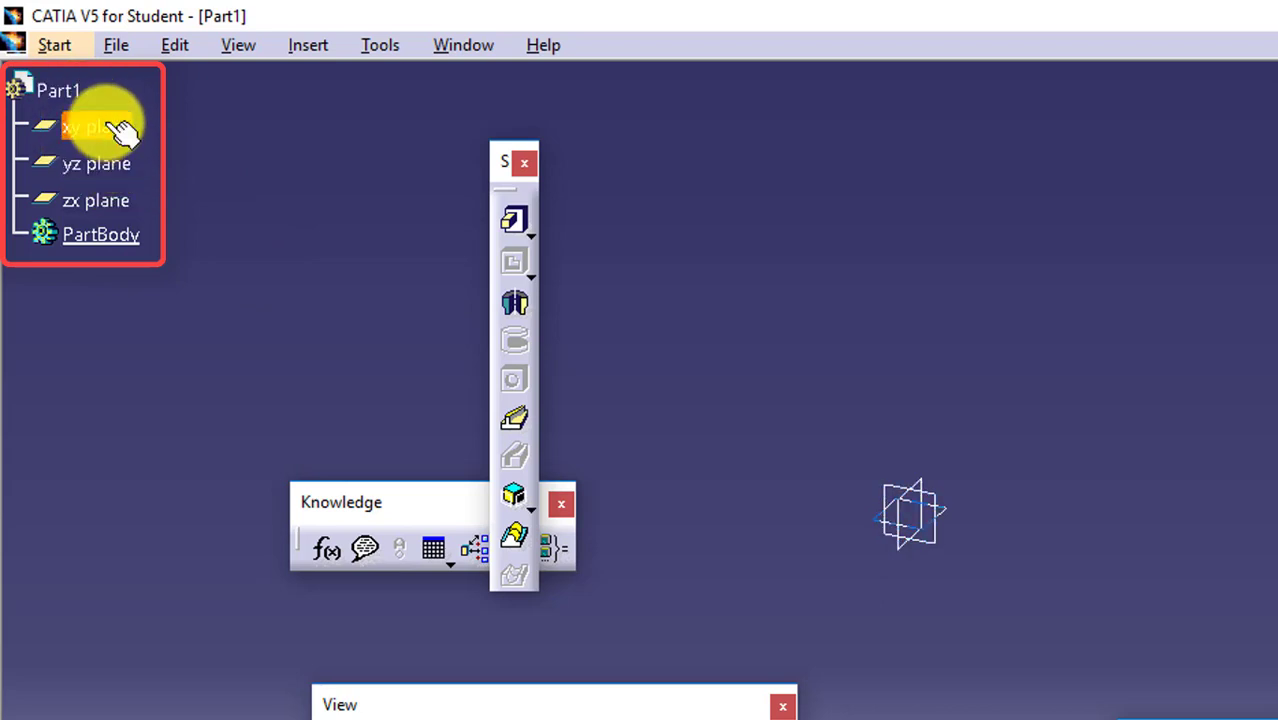
left_click(122, 165)
left_click(126, 202)
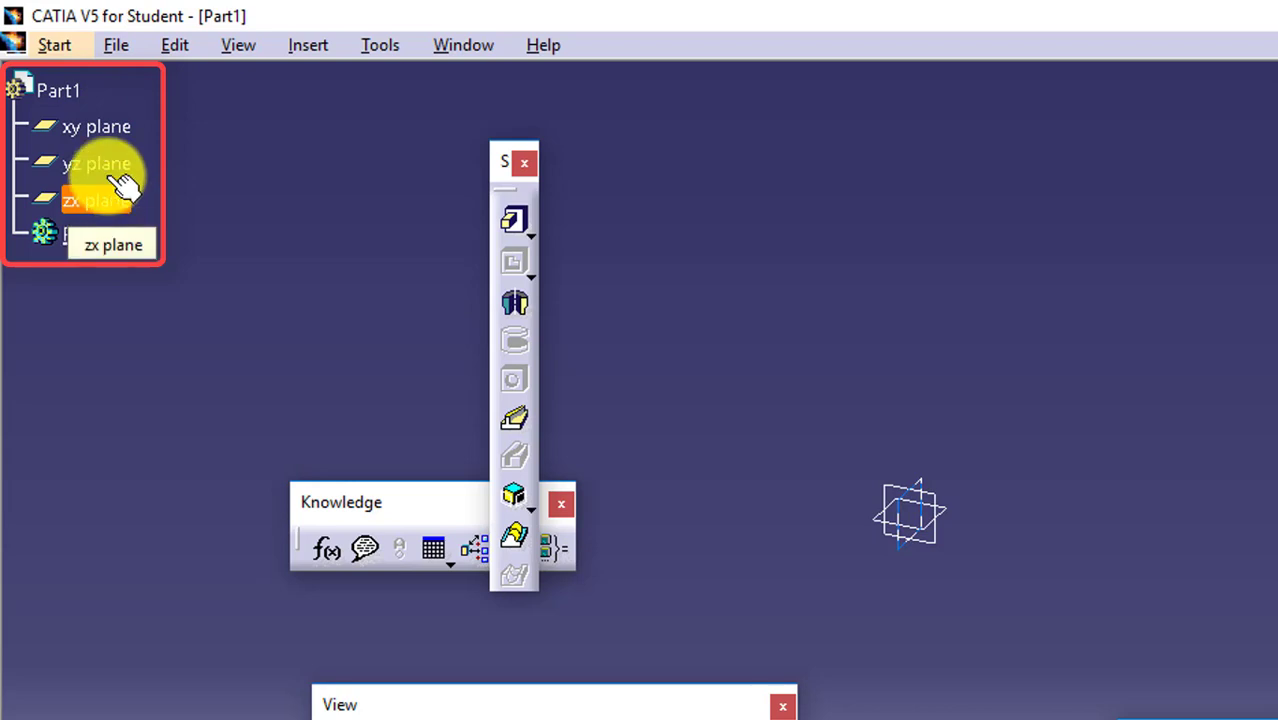
Reselect the xy and zx planes, then select PartBody and clear the selection.
left_click(105, 130)
left_click(920, 522, "ctrl")
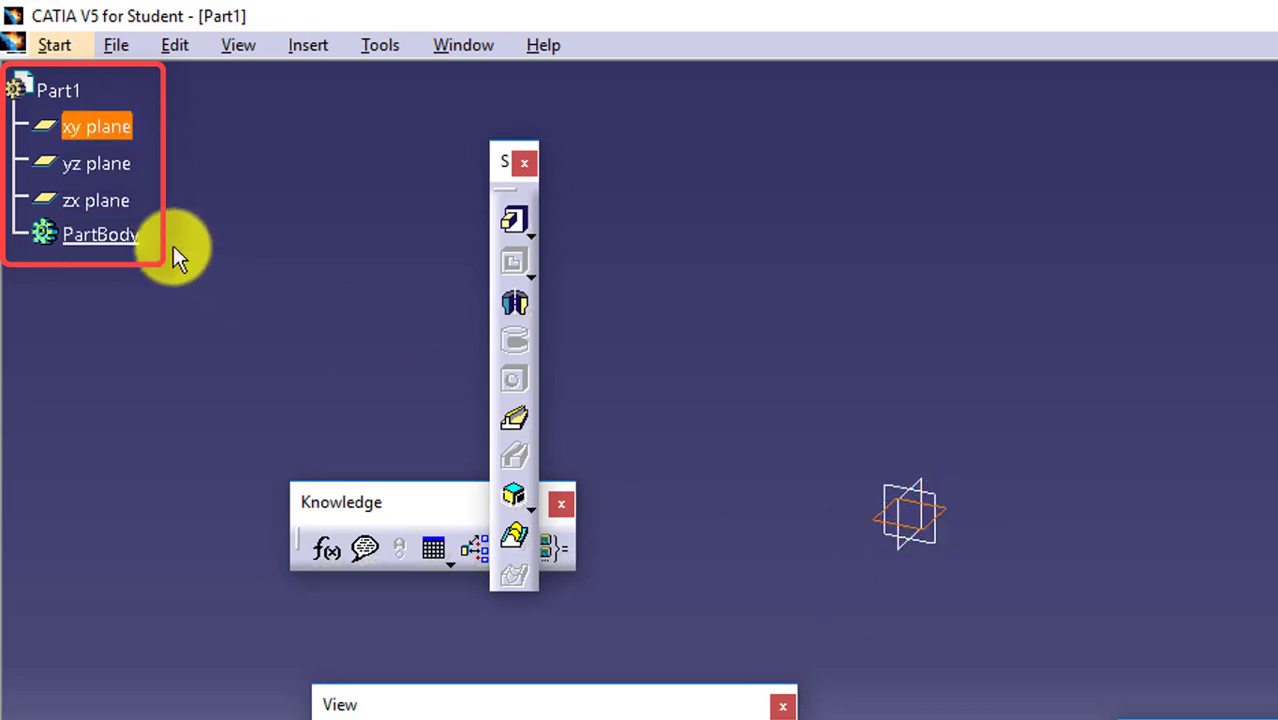
left_click(243, 248)
left_click(120, 240)
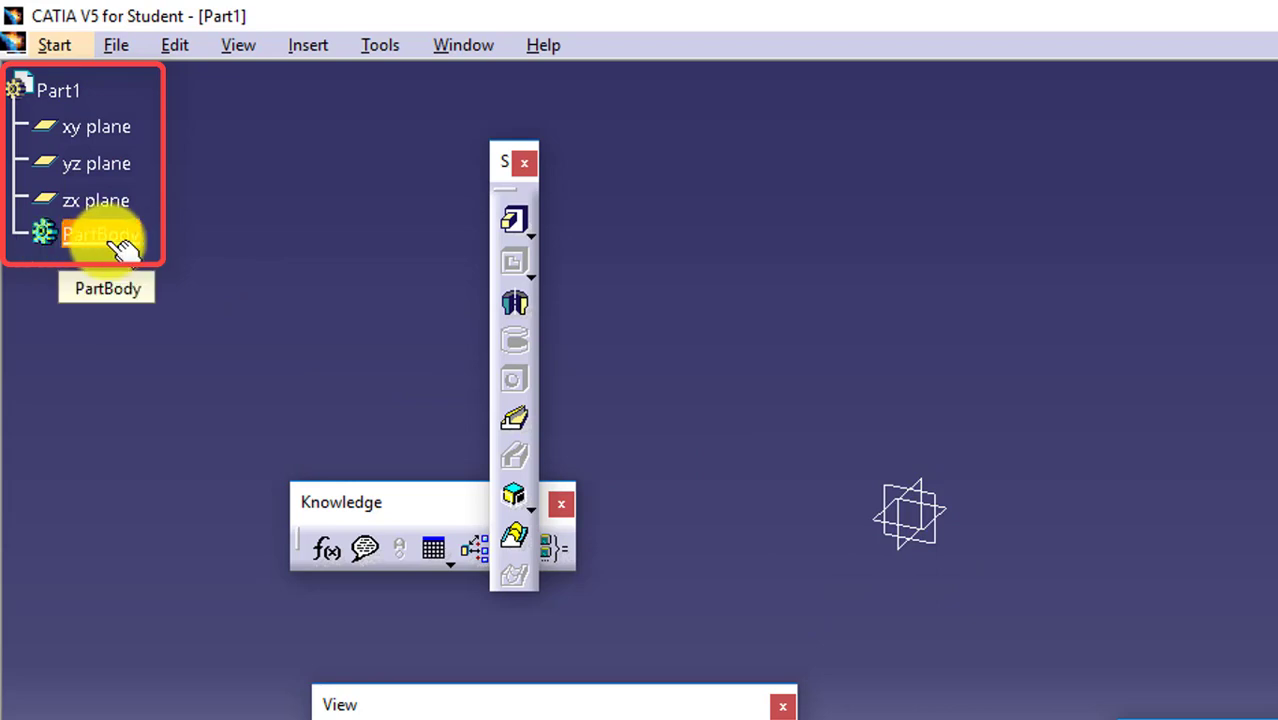
left_click(122, 293)
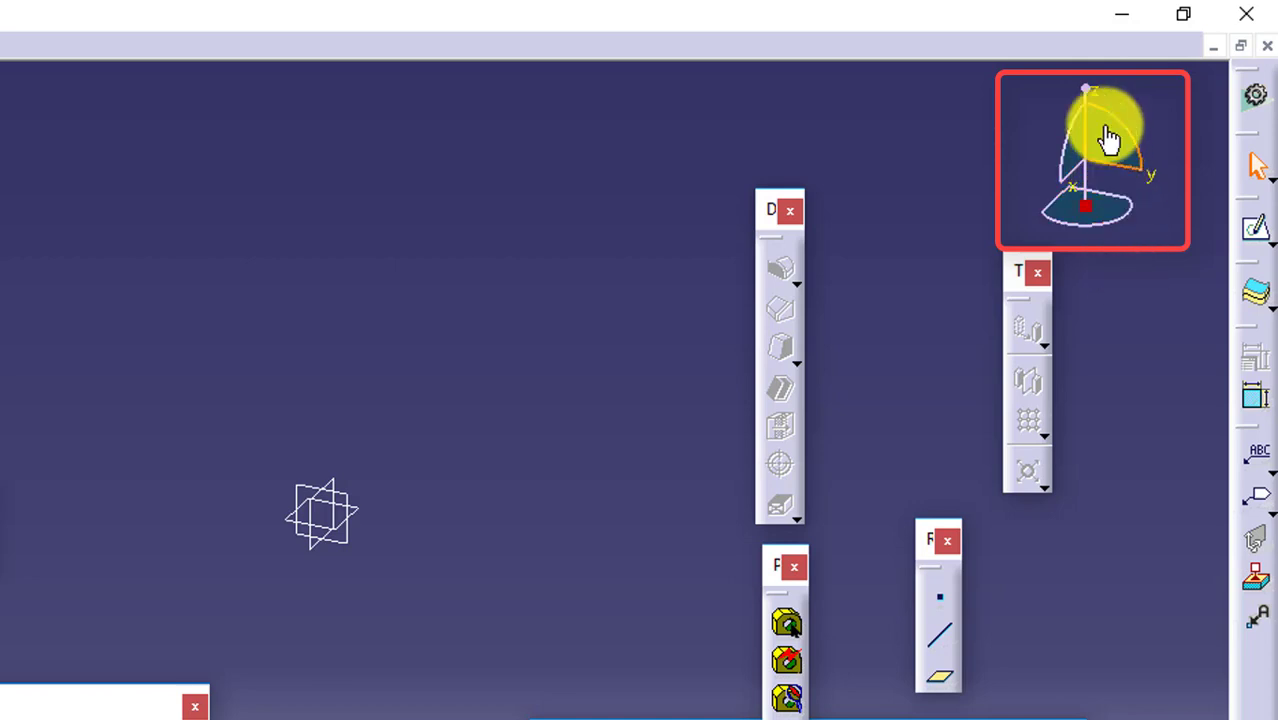
Rotate the view with the compass to see Part1's axis system at a tilt.
left_click_drag(1108, 124, 1062, 155)
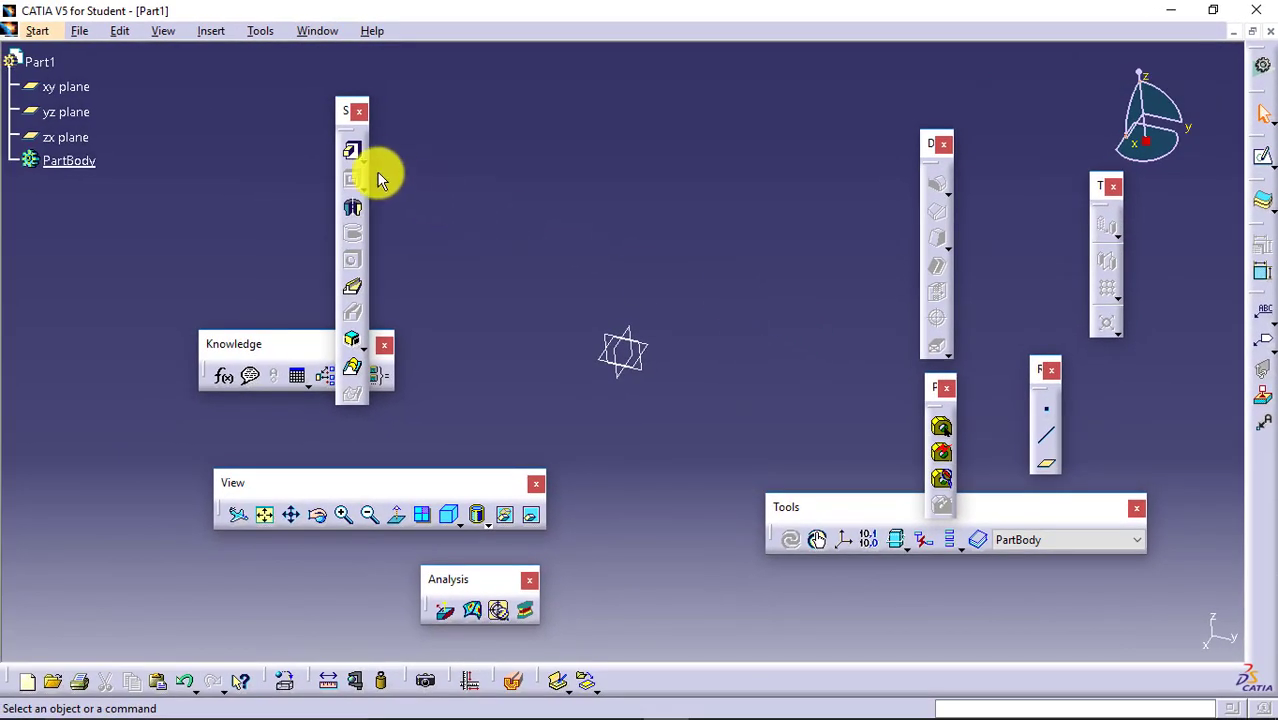
Move the Knowledge toolbar up-left and undock the Annotations toolbar into a floating palette.
left_click_drag(251, 342, 210, 262)
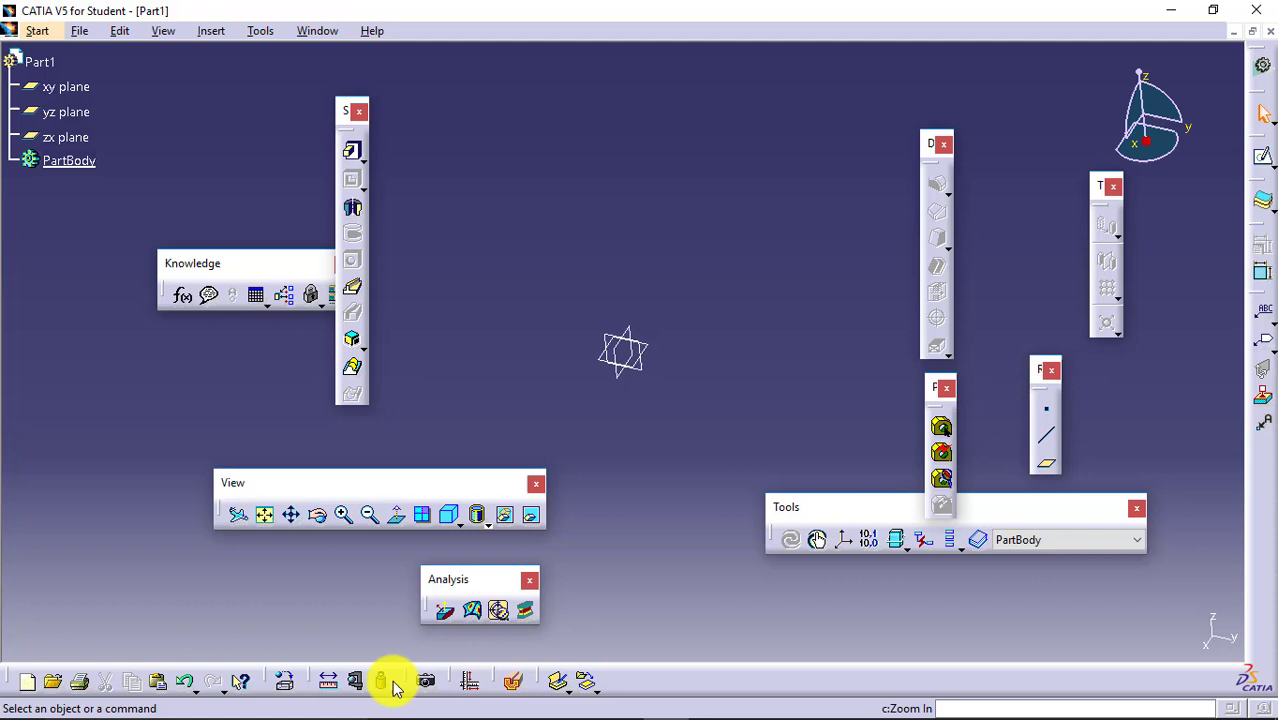
mouse_move(1252, 292)
left_mouse_down()
mouse_move(869, 248)
mouse_move(845, 215)
left_mouse_up()
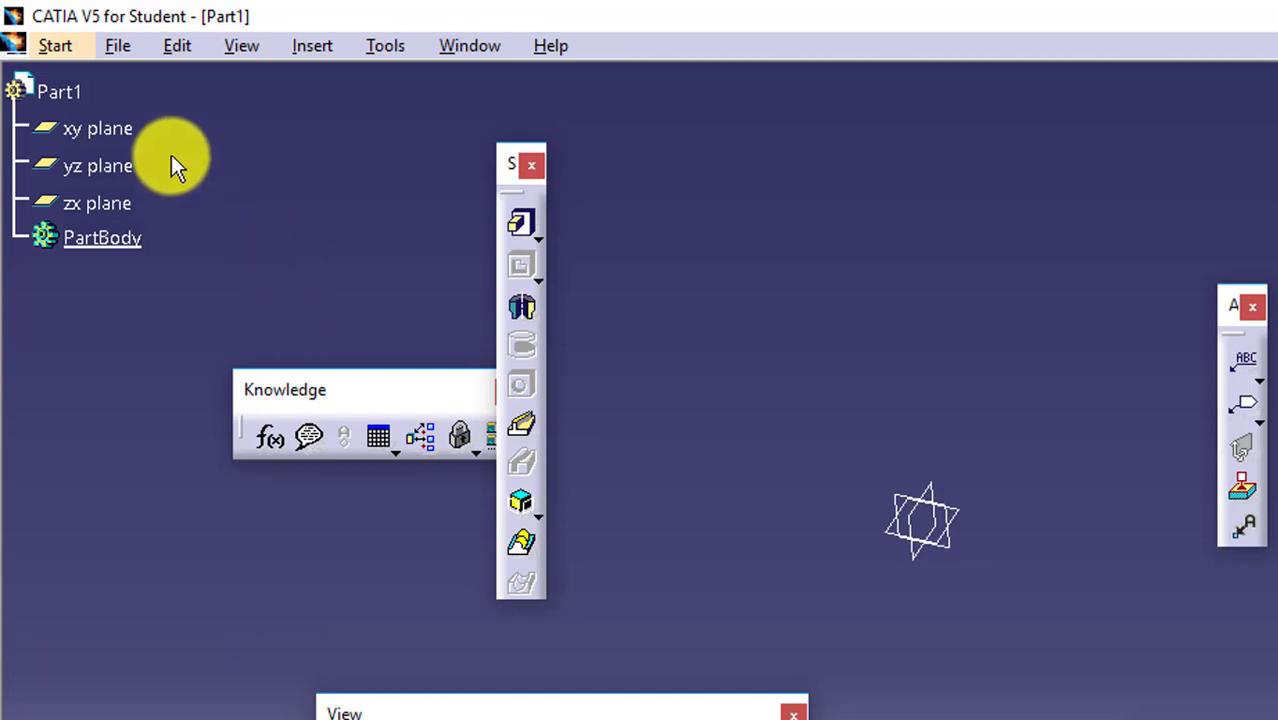
Open Part1's Properties and review its Mass and Graphic tabs.
left_click(64, 93)
right_click(64, 93)
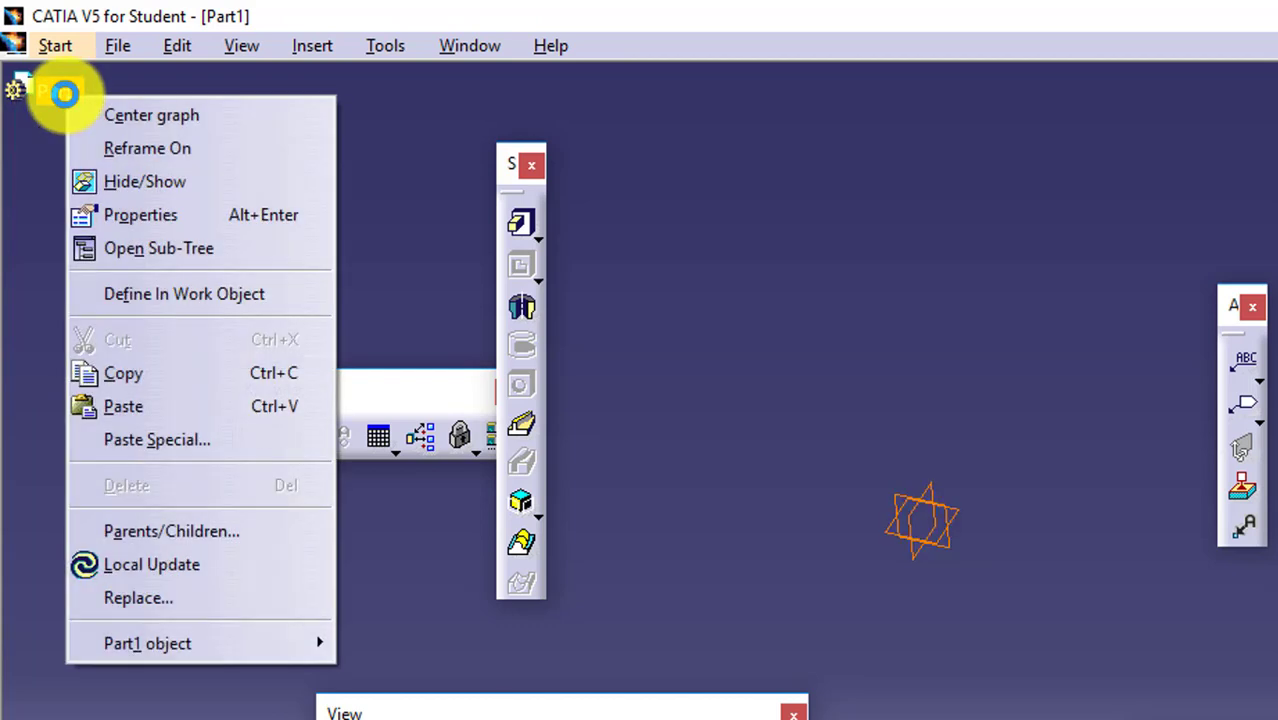
left_click(200, 222)
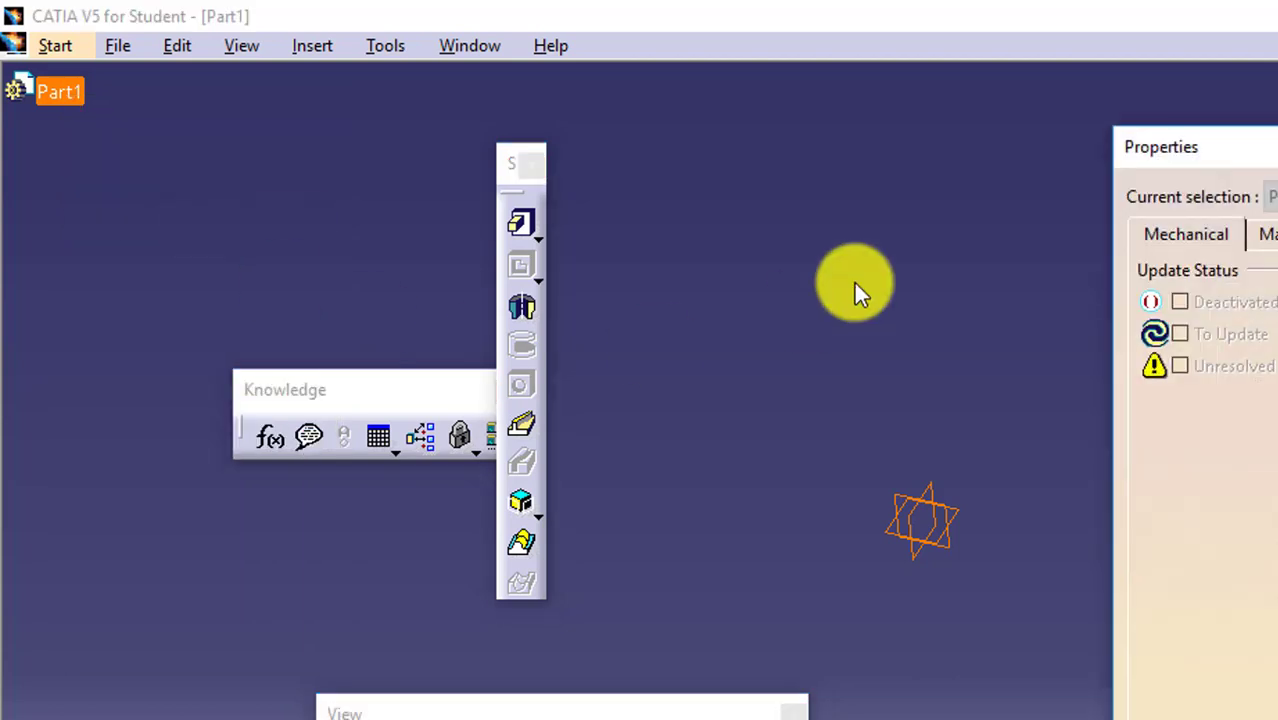
left_click_drag(1262, 148, 943, 128)
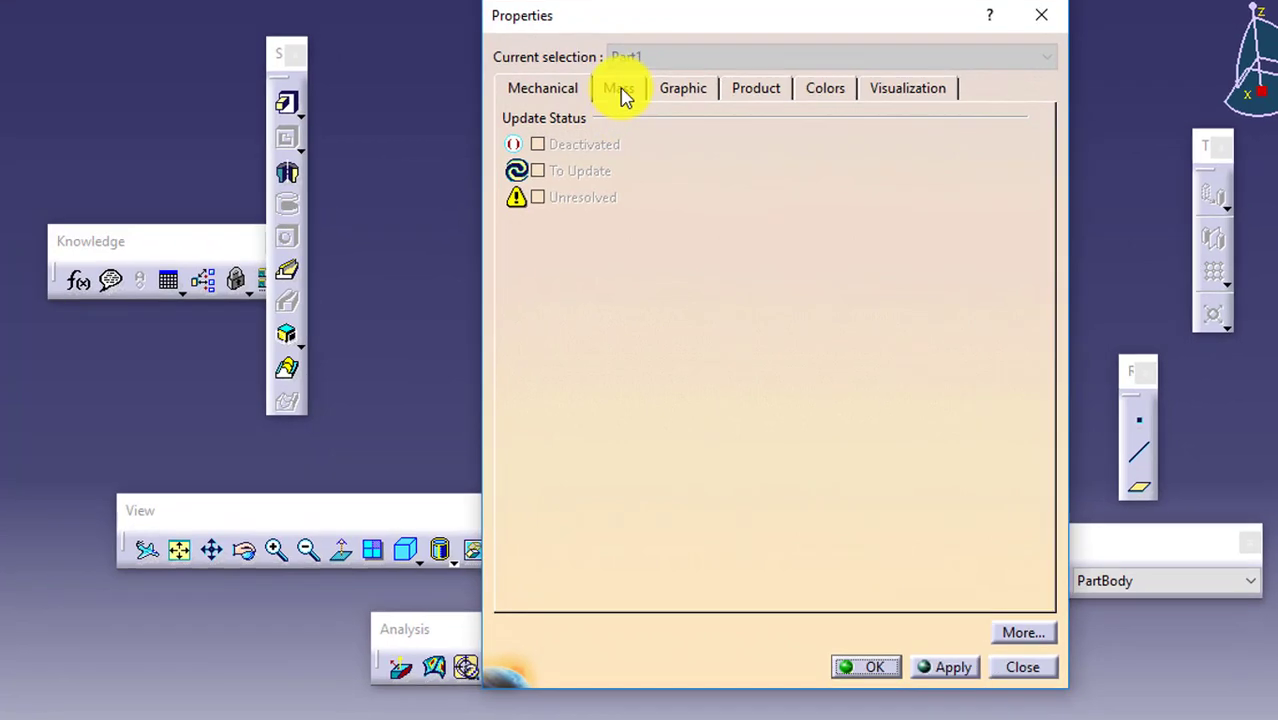
left_click(628, 119)
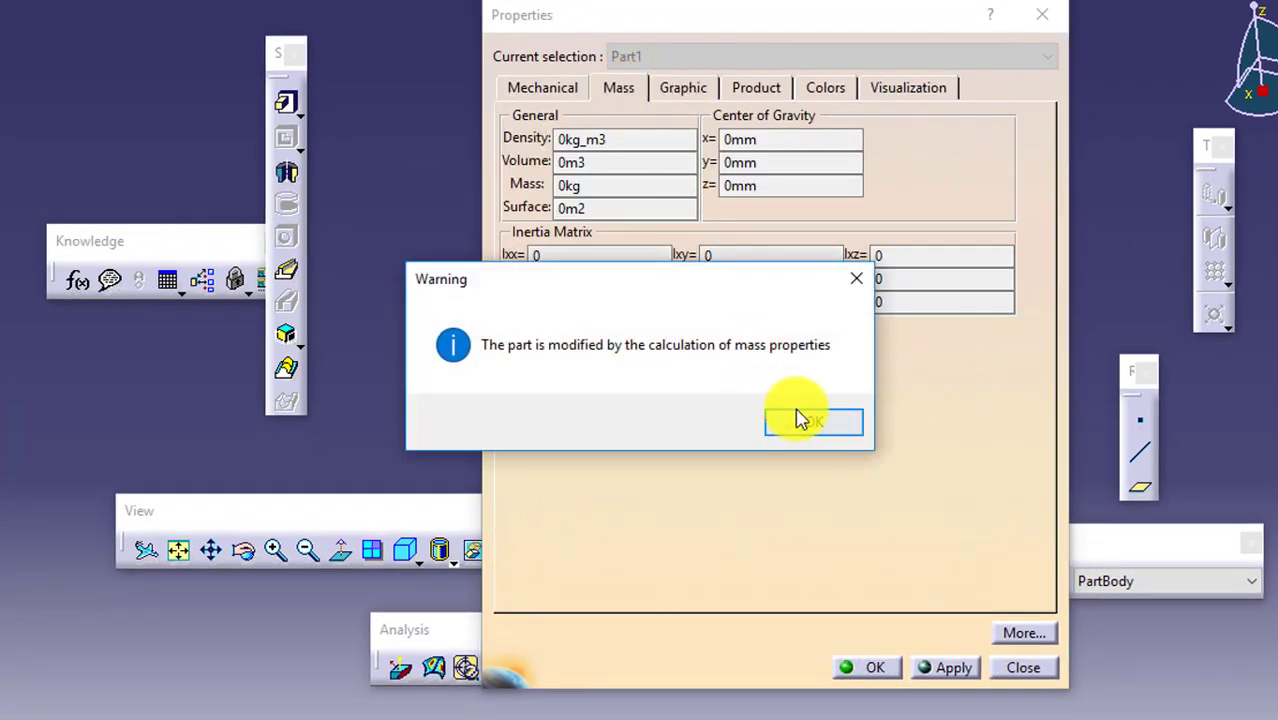
left_click(800, 420)
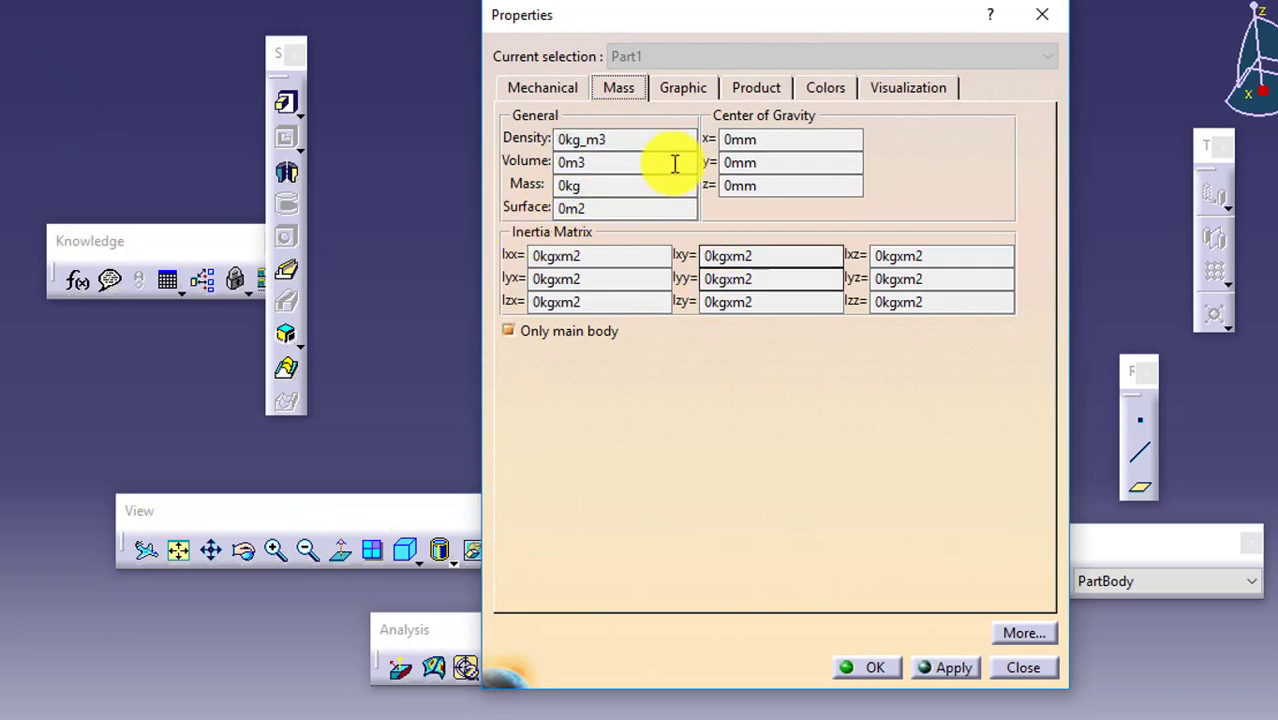
left_click(688, 89)
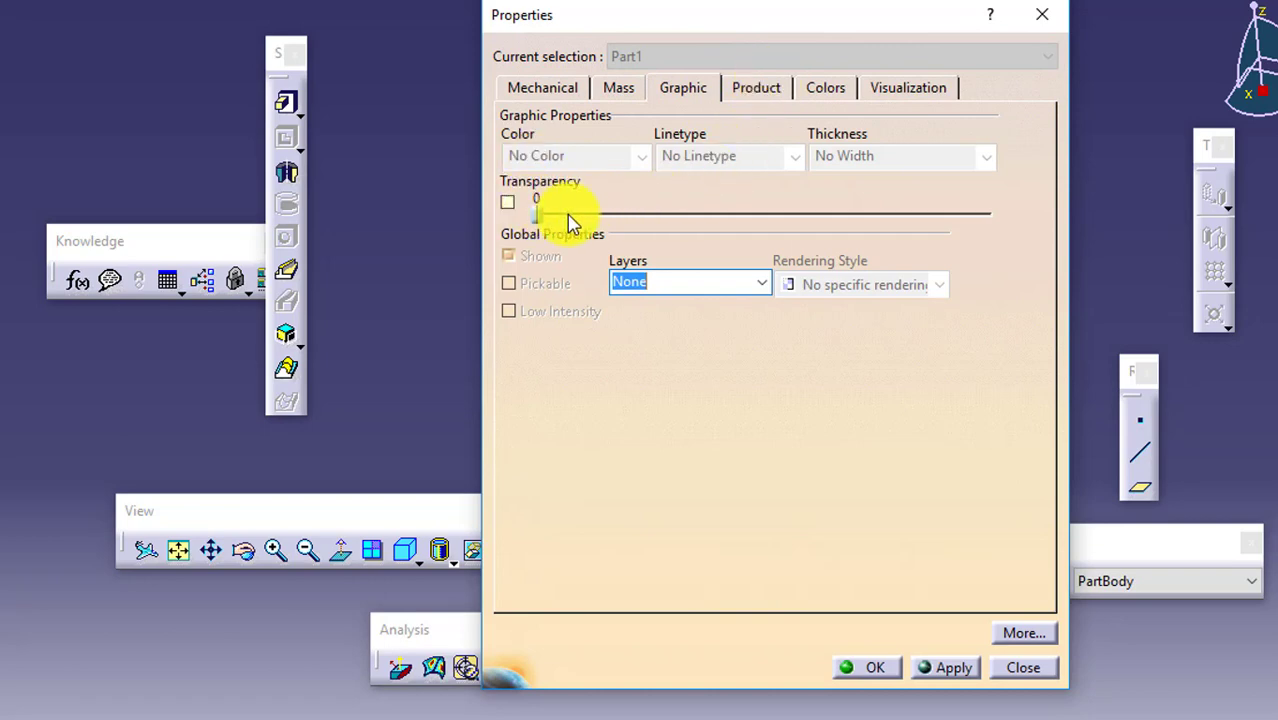
On the Product tab, replace the Part Number Part1 with 123456.
left_click(766, 95)
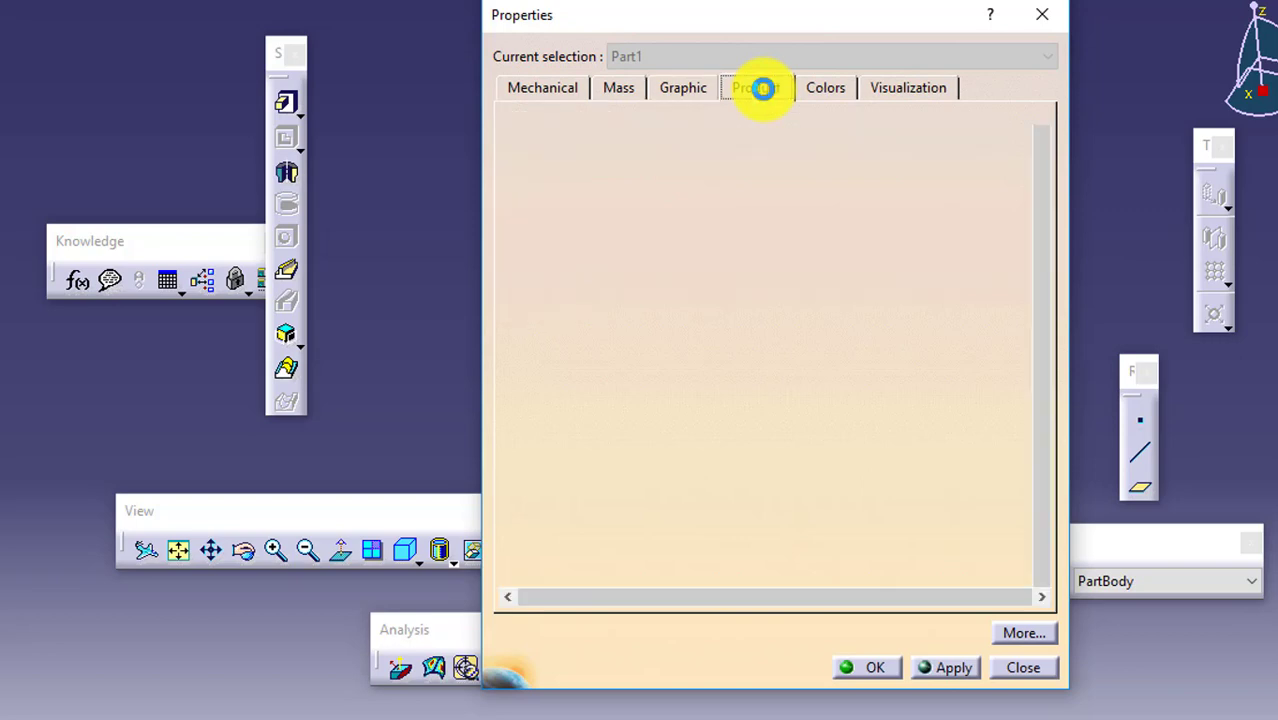
left_click_drag(650, 262, 588, 266)
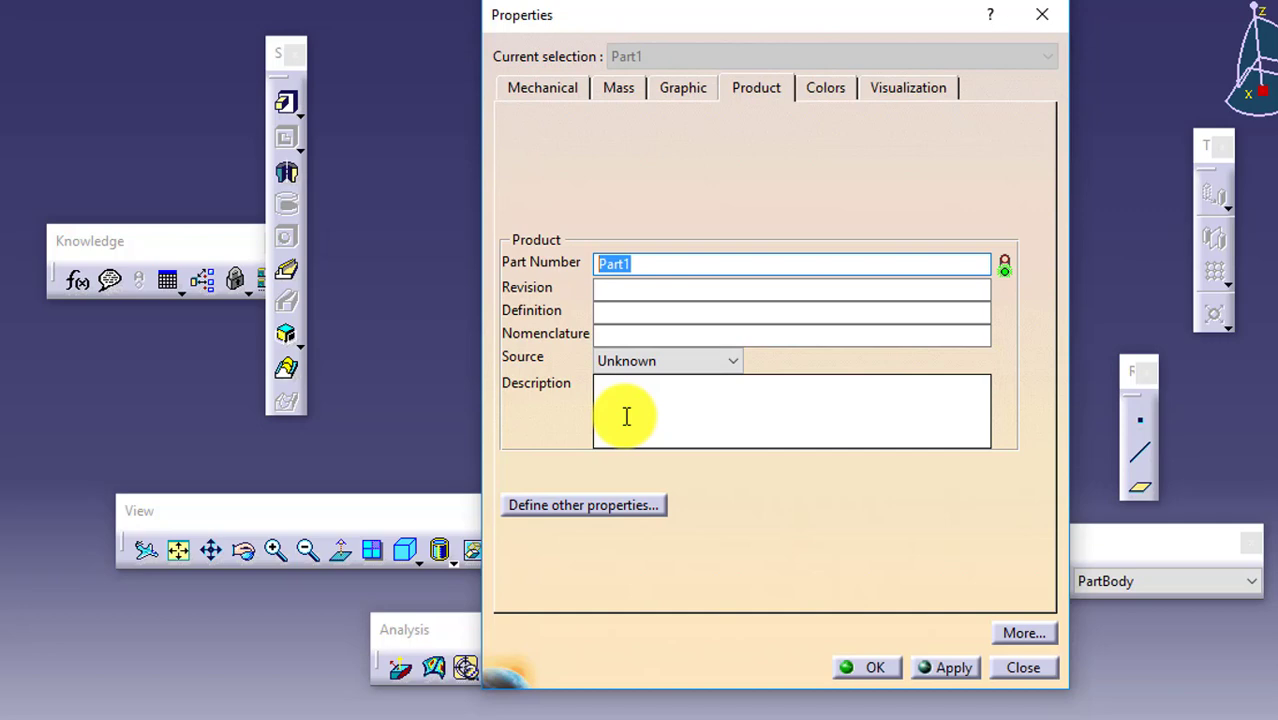
type("123456")
Apply part number 123456, then collapse and re-expand the 123456 tree root.
left_click(868, 674)
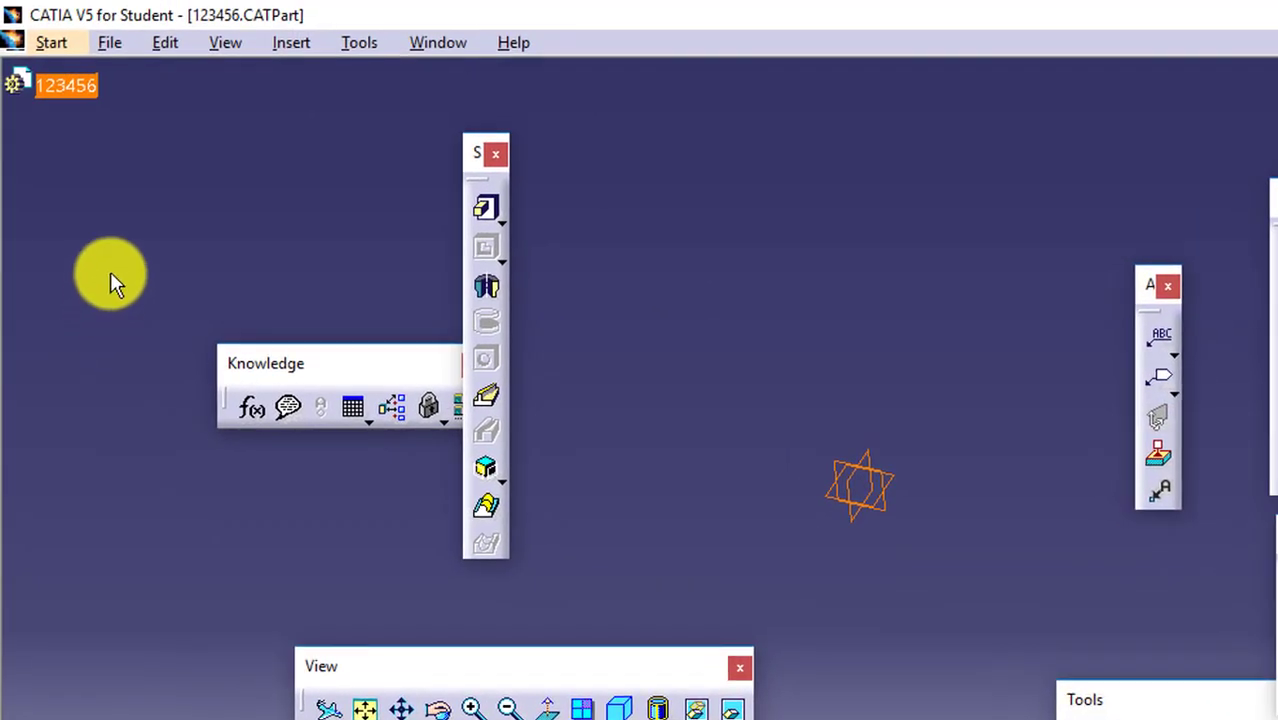
left_click(86, 82)
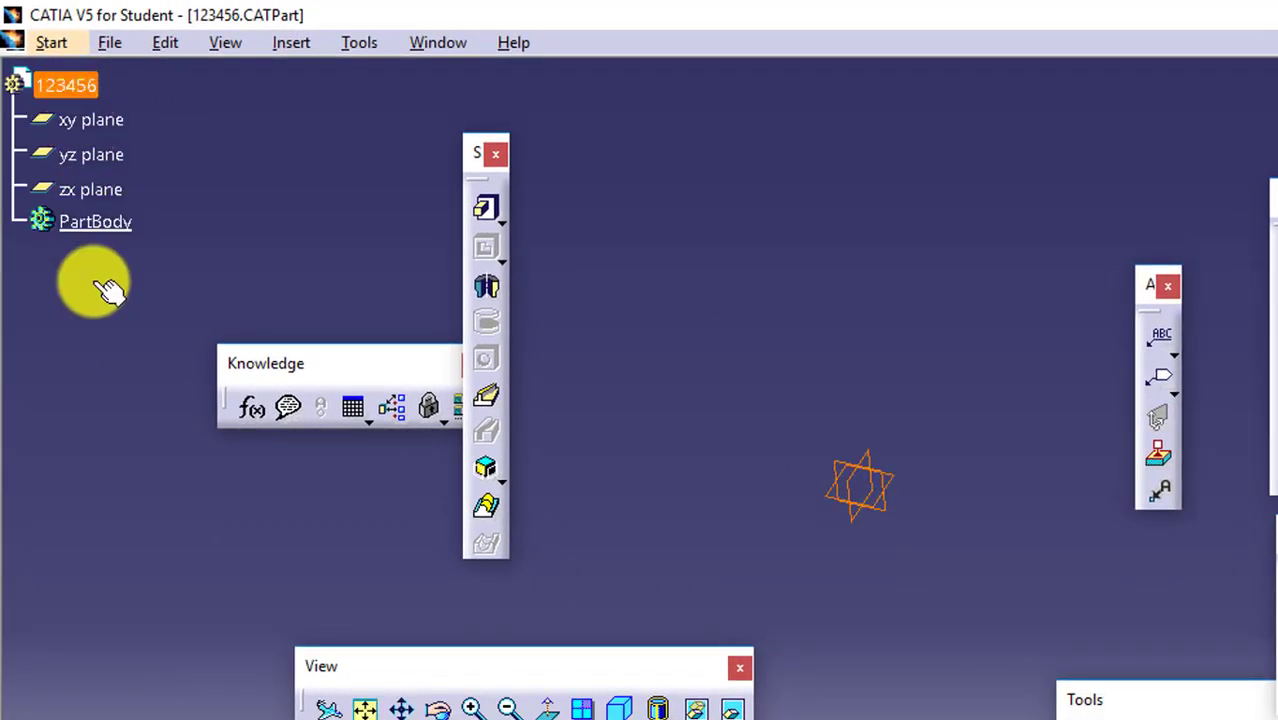
left_click(80, 80)
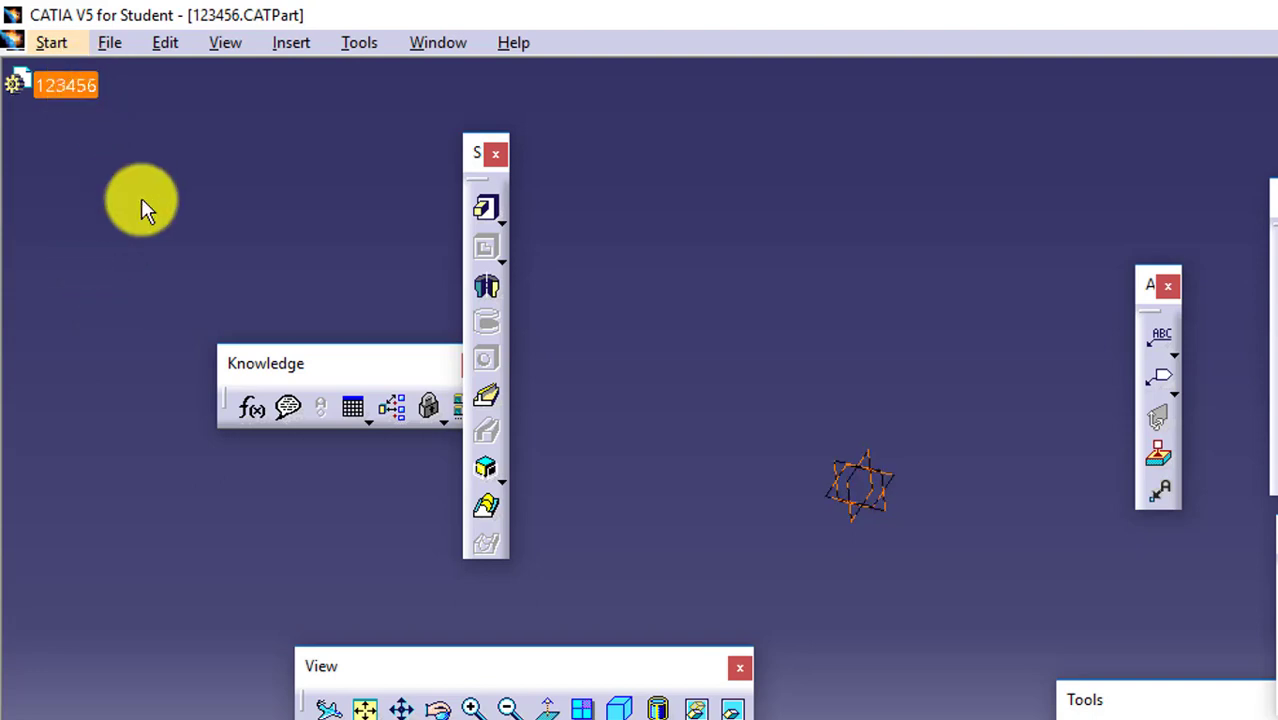
left_click(62, 82)
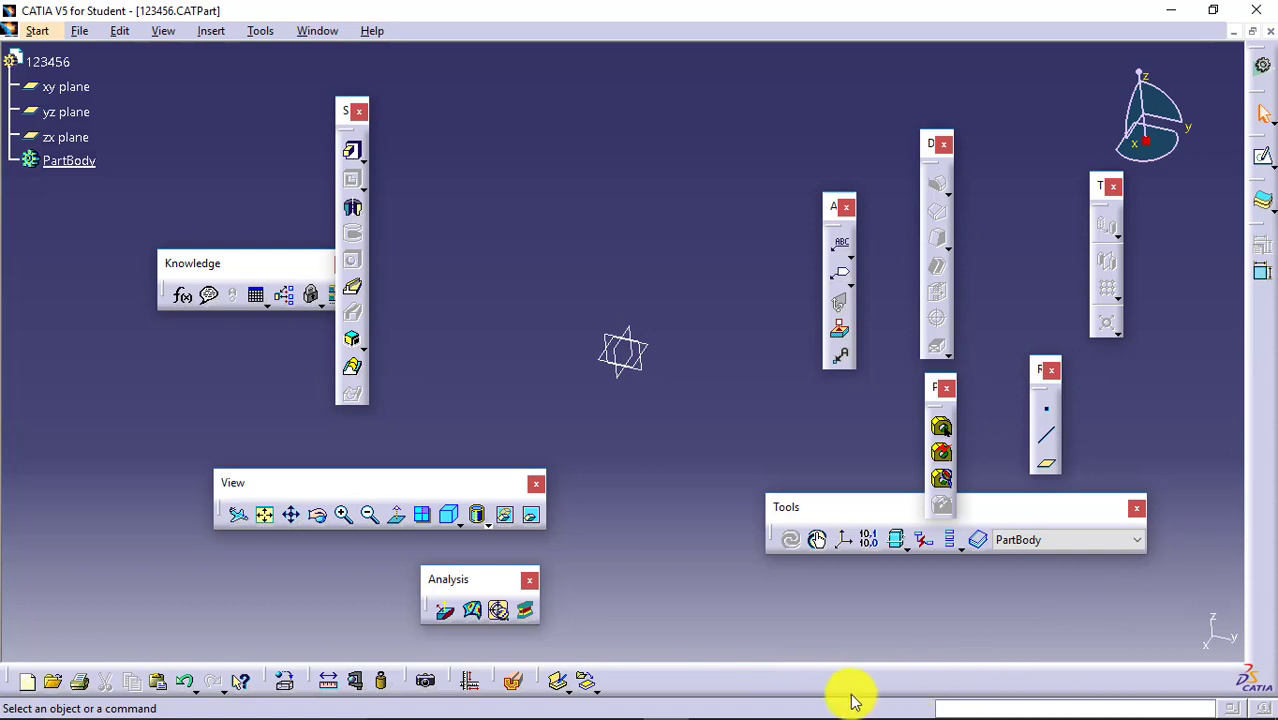
Turn on the Insert toolbar and place it as a floating palette on the canvas.
right_click(822, 680)
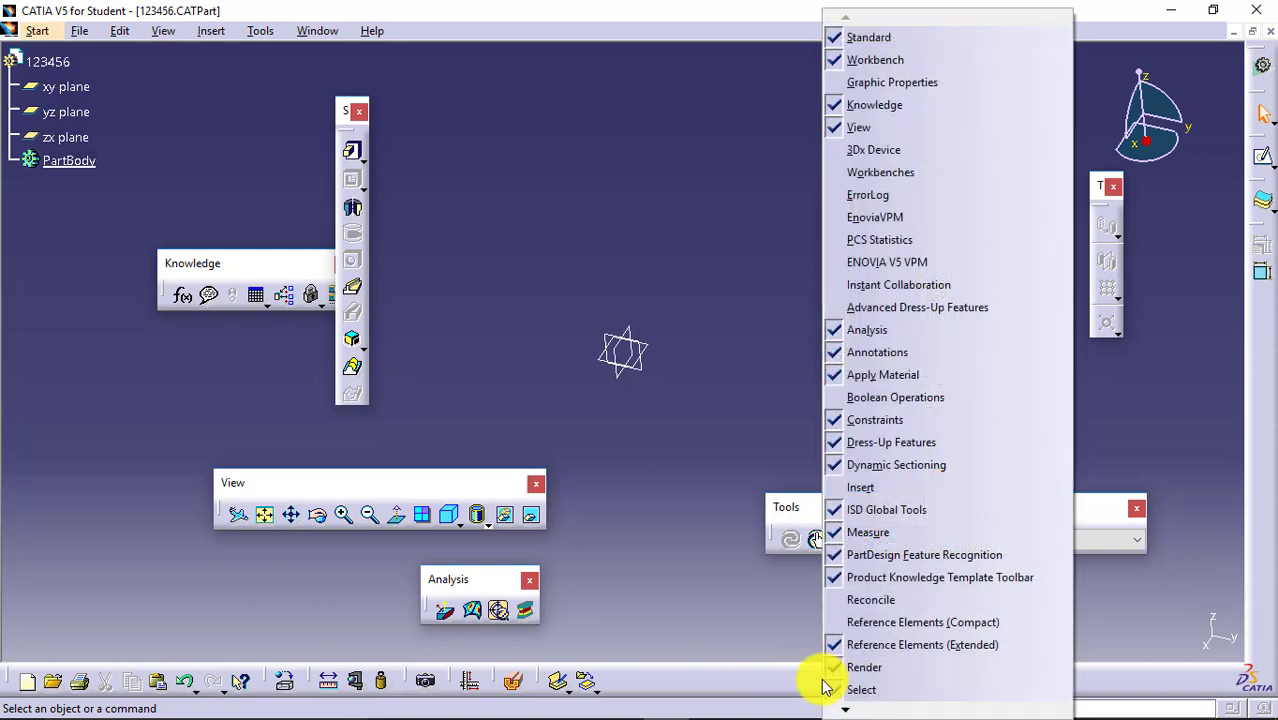
left_click(904, 489)
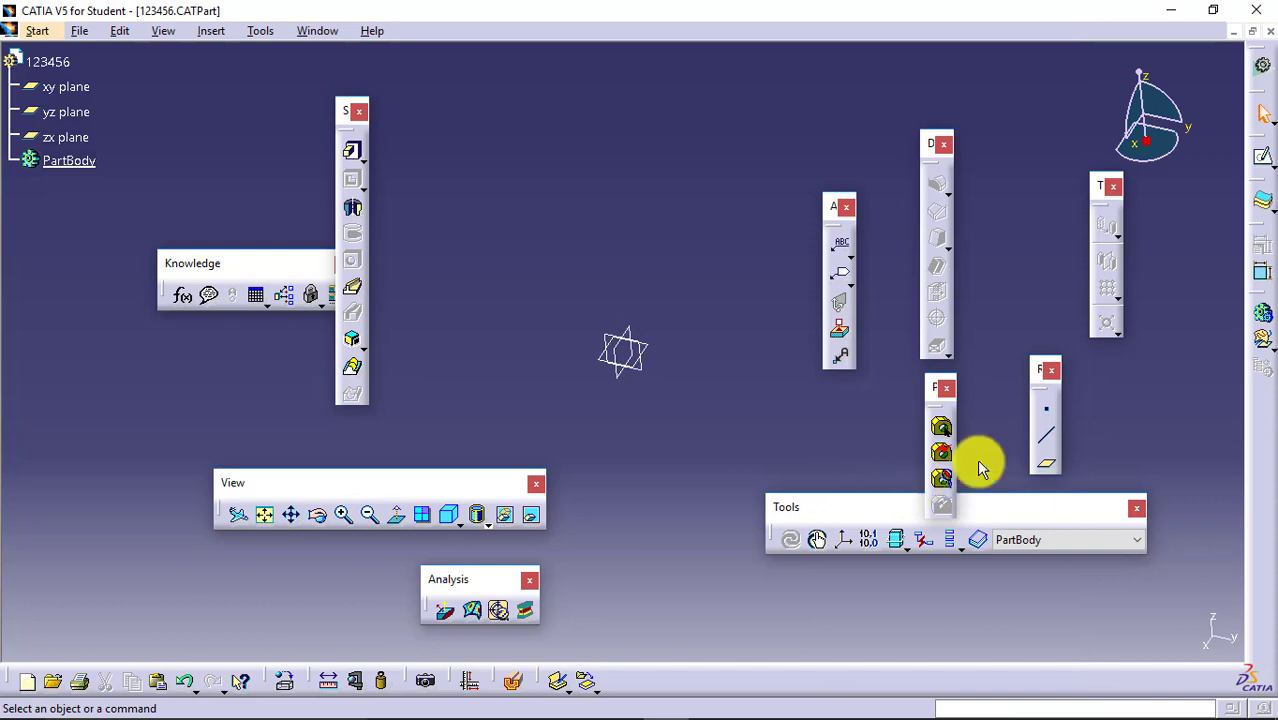
left_click_drag(1256, 294, 713, 164)
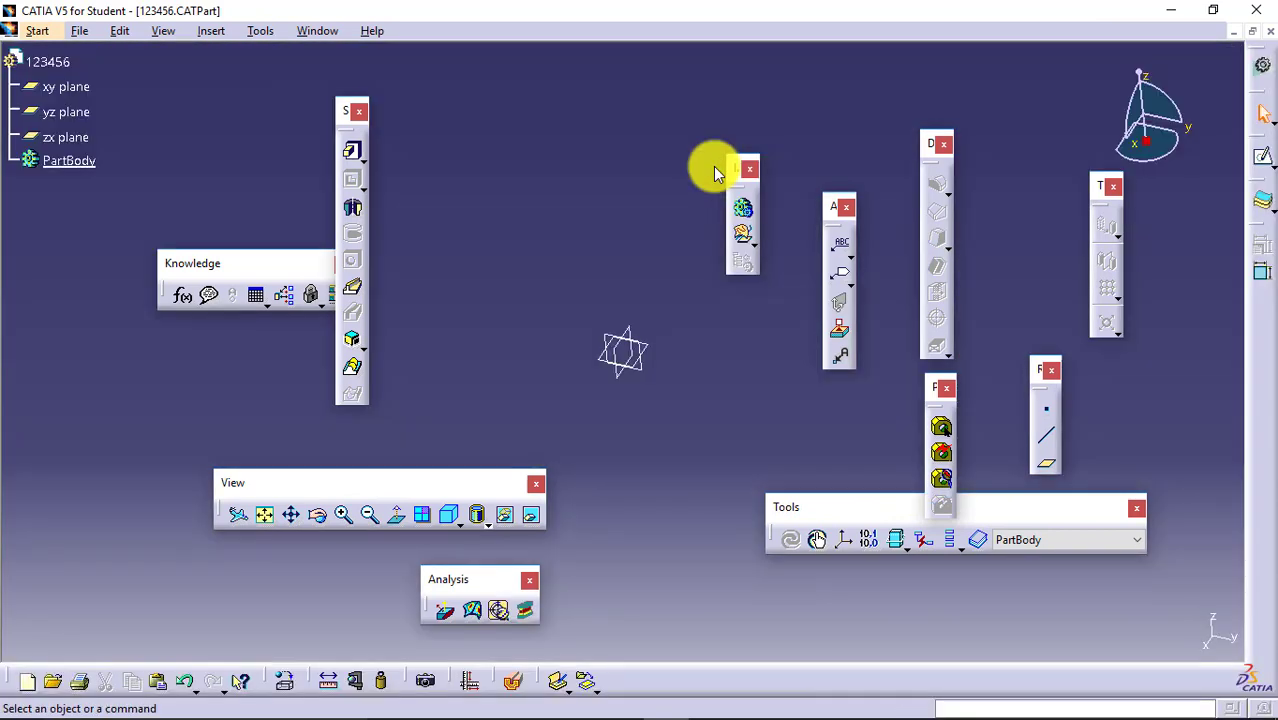